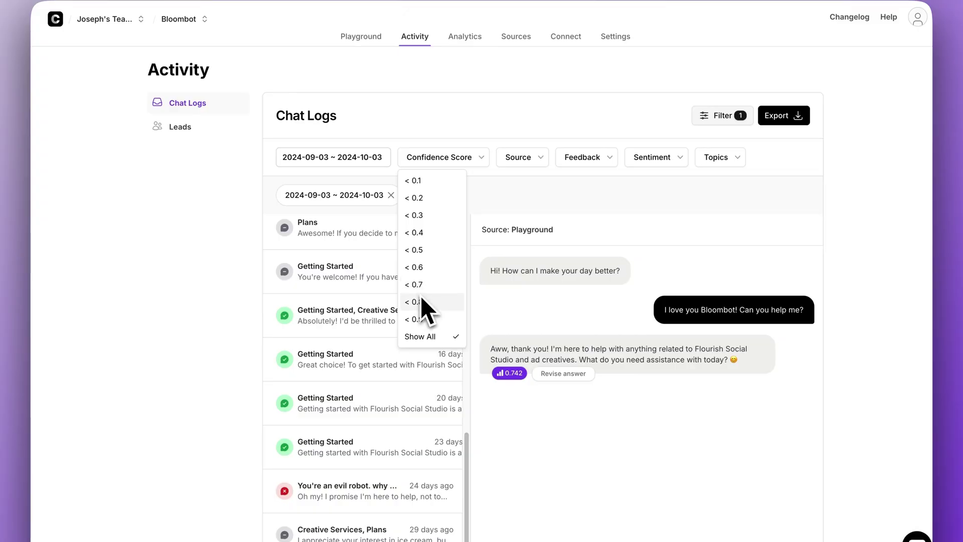
Step: Filter chat logs to confidence below 0.8 and view the Sentiment filter choices
{"action": "left_click", "coordinate": [421, 300]}
{"action": "scroll", "coordinate": [604, 207], "scroll_direction": "down", "scroll_amount": 1}
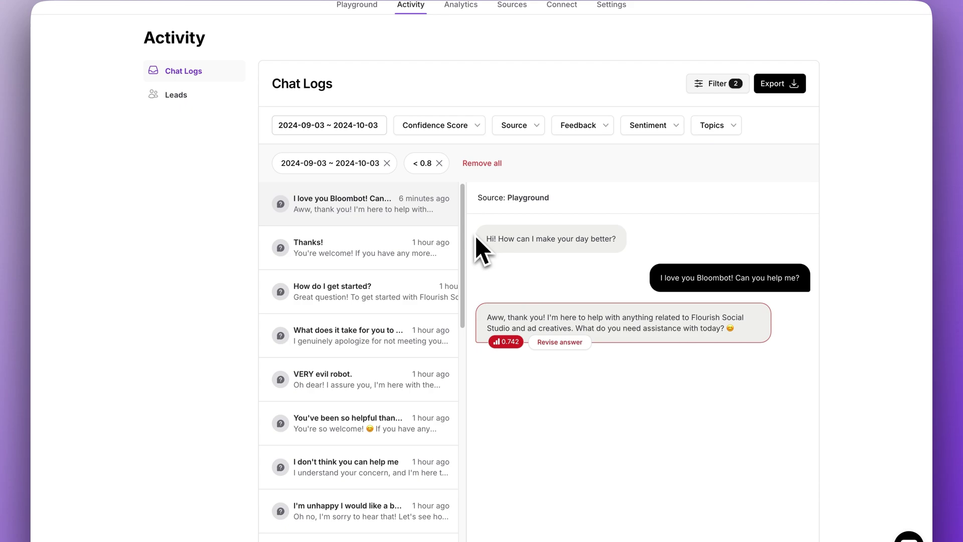
{"action": "left_click", "coordinate": [640, 129]}
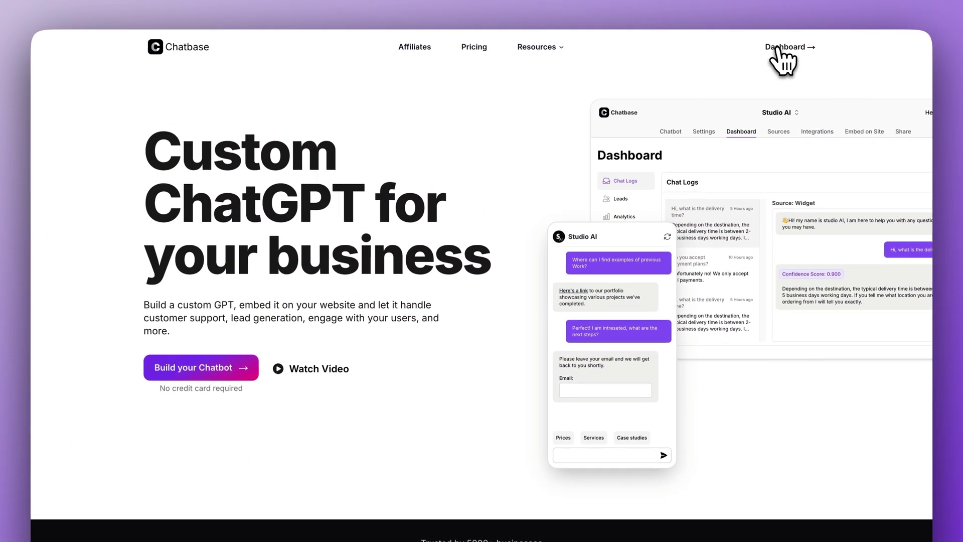
Step: Open Bloombot from the dashboard and scroll through its Activity chat logs
{"action": "left_click", "coordinate": [784, 49]}
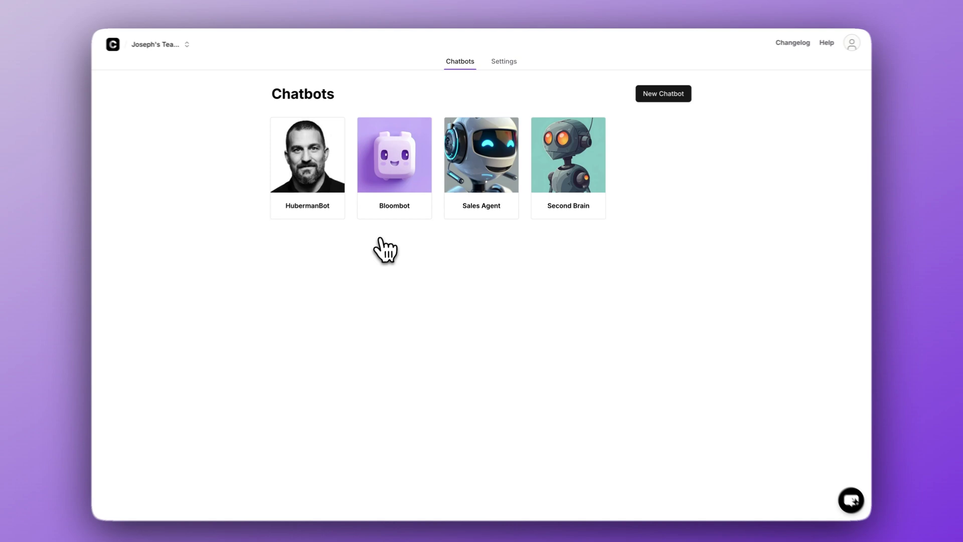
{"action": "left_click", "coordinate": [387, 189]}
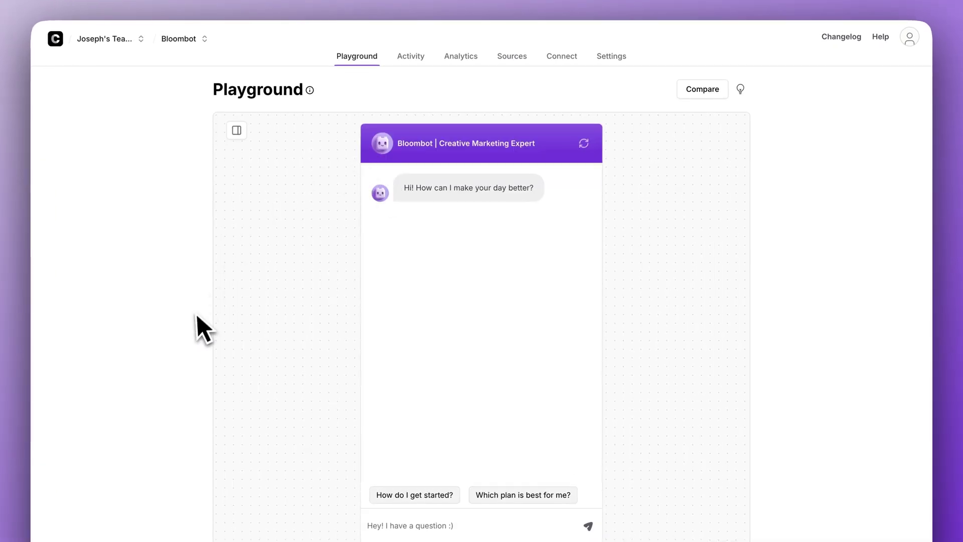
{"action": "left_click", "coordinate": [412, 59]}
{"action": "scroll", "coordinate": [367, 311], "scroll_direction": "down", "scroll_amount": 5}
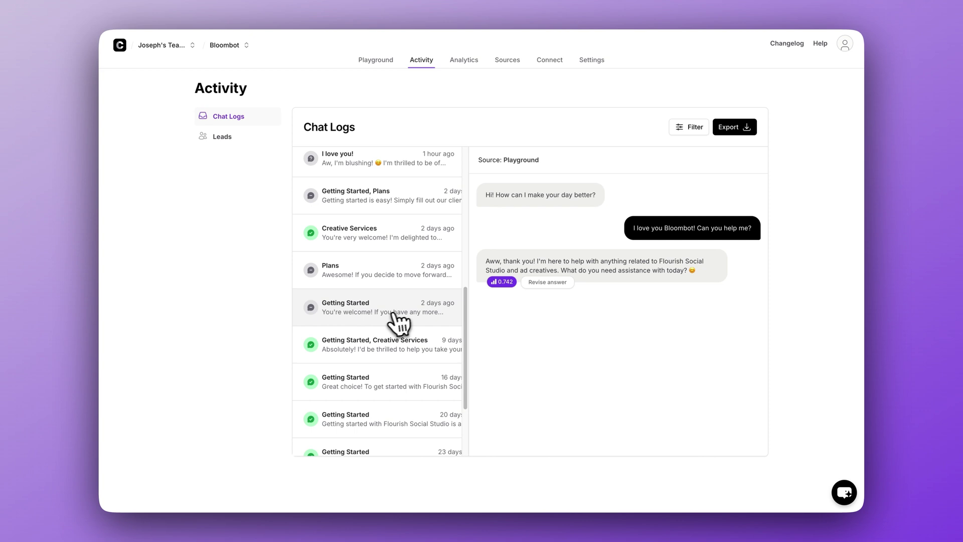
{"action": "scroll", "coordinate": [399, 321], "scroll_direction": "down", "scroll_amount": 1}
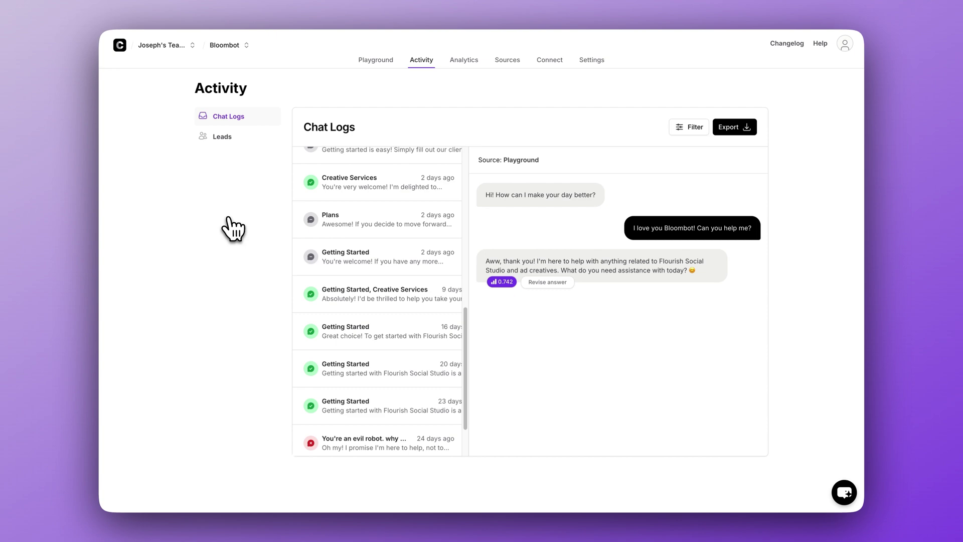
Step: Show the chat-log filters and inspect the date, Confidence Score, Source, Feedback, Sentiment and Topics choices
{"action": "left_click", "coordinate": [691, 132]}
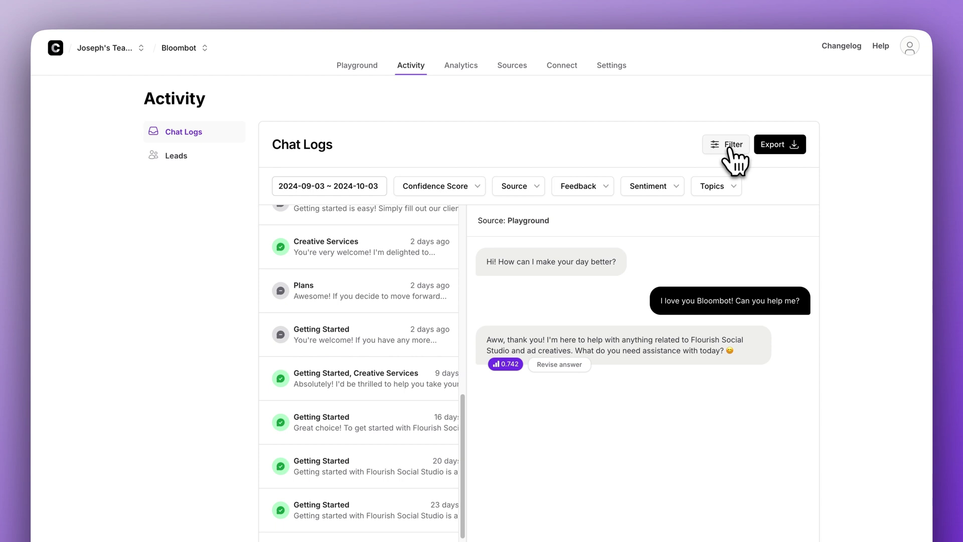
{"action": "left_click", "coordinate": [333, 187]}
{"action": "left_click", "coordinate": [351, 171]}
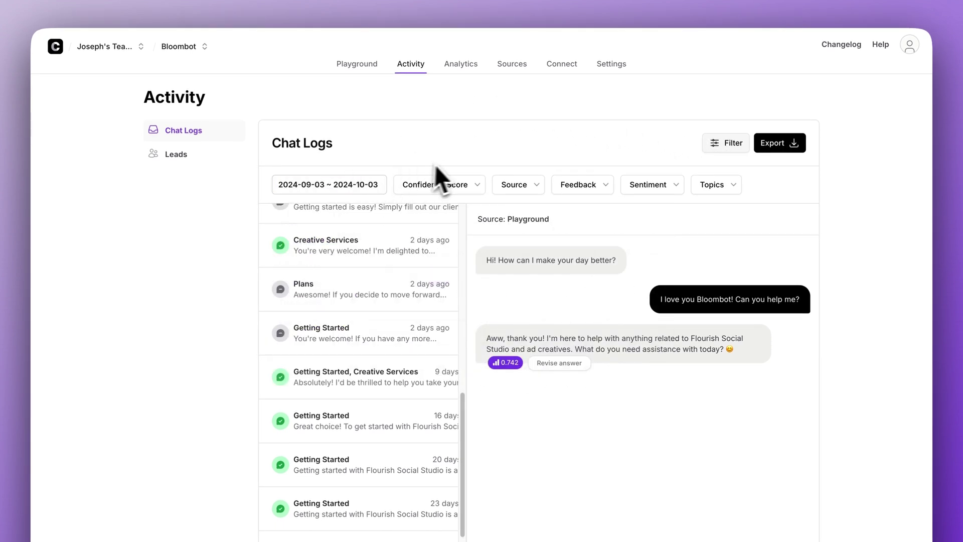
{"action": "left_click", "coordinate": [471, 186]}
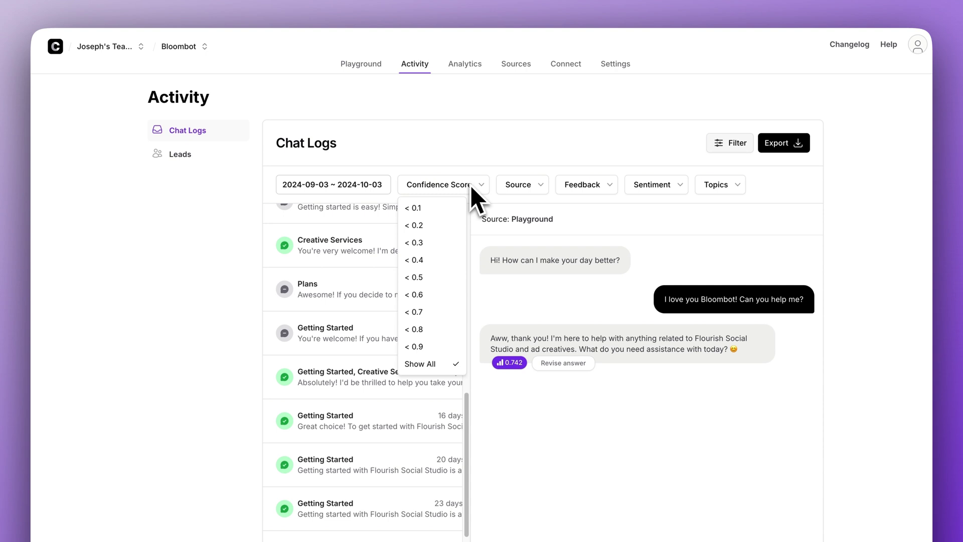
{"action": "left_click", "coordinate": [472, 186]}
{"action": "left_click", "coordinate": [519, 186]}
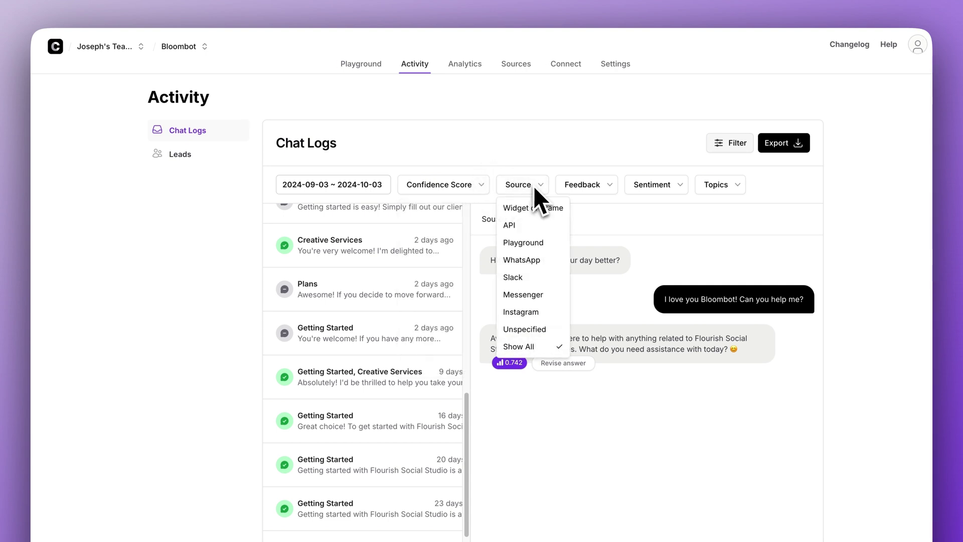
{"action": "left_click", "coordinate": [534, 186]}
{"action": "left_click", "coordinate": [592, 186]}
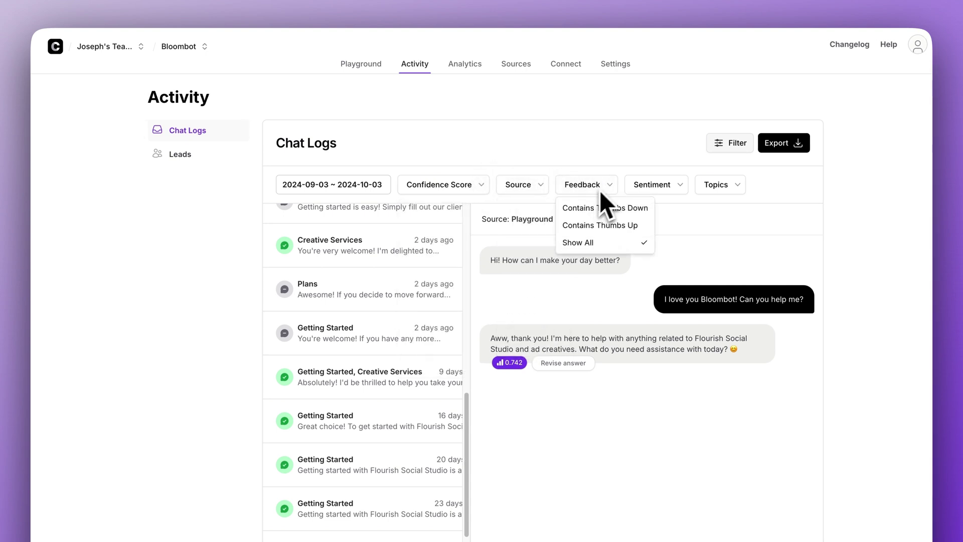
{"action": "left_click", "coordinate": [602, 187]}
{"action": "left_click", "coordinate": [652, 185]}
{"action": "left_click", "coordinate": [681, 184]}
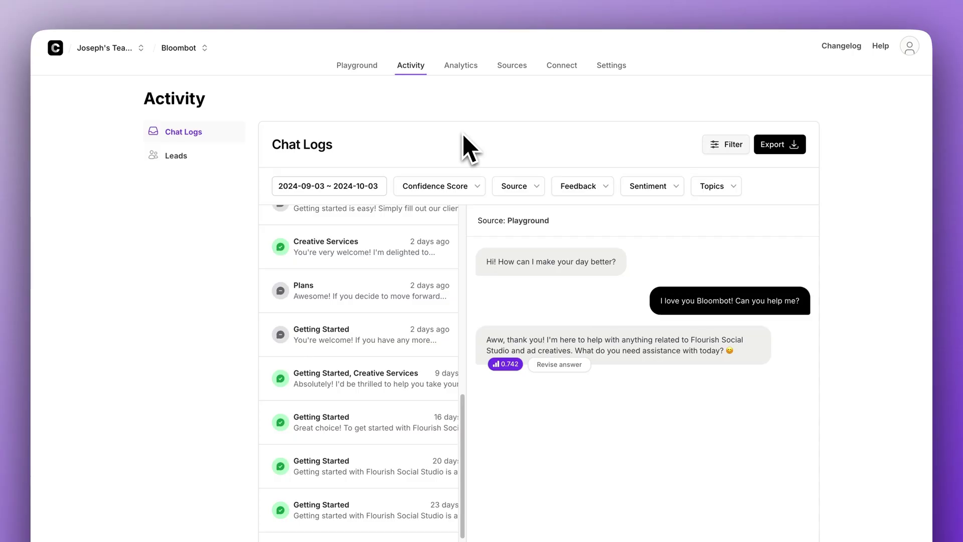
Step: Keep the 2024-09-03 ~ 2024-10-03 date range and scroll through the listed chat logs
{"action": "left_click", "coordinate": [338, 189]}
{"action": "left_click", "coordinate": [301, 279]}
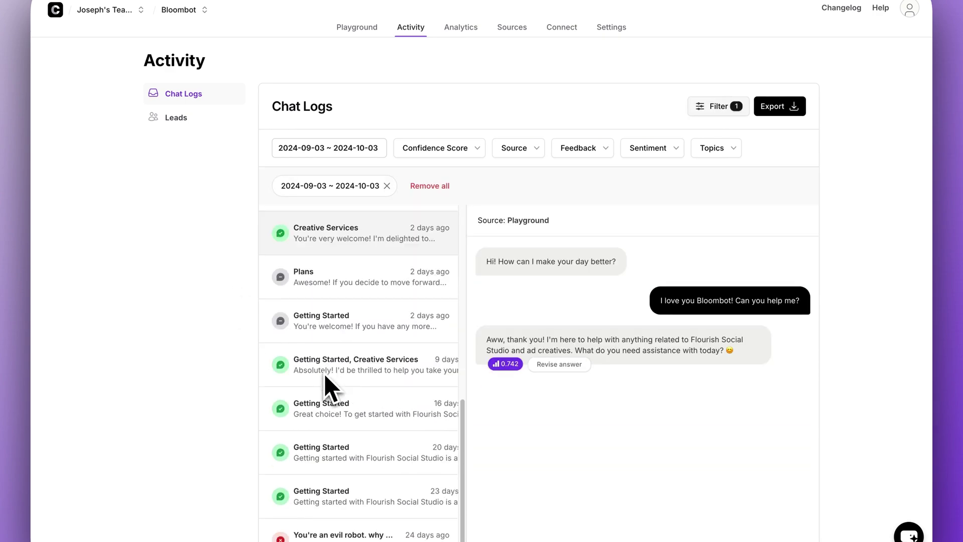
{"action": "scroll", "coordinate": [324, 374], "scroll_direction": "down", "scroll_amount": 2}
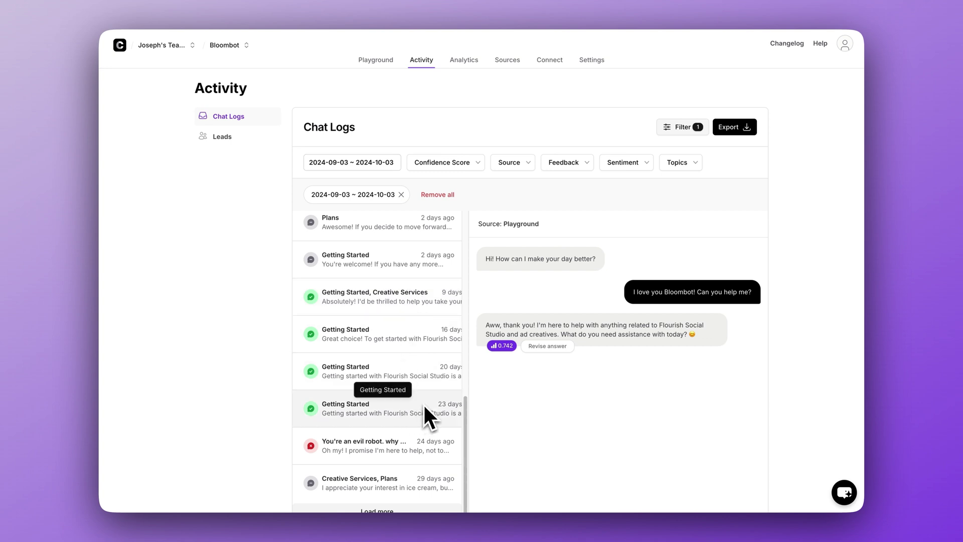
{"action": "scroll", "coordinate": [423, 402], "scroll_direction": "up", "scroll_amount": 3}
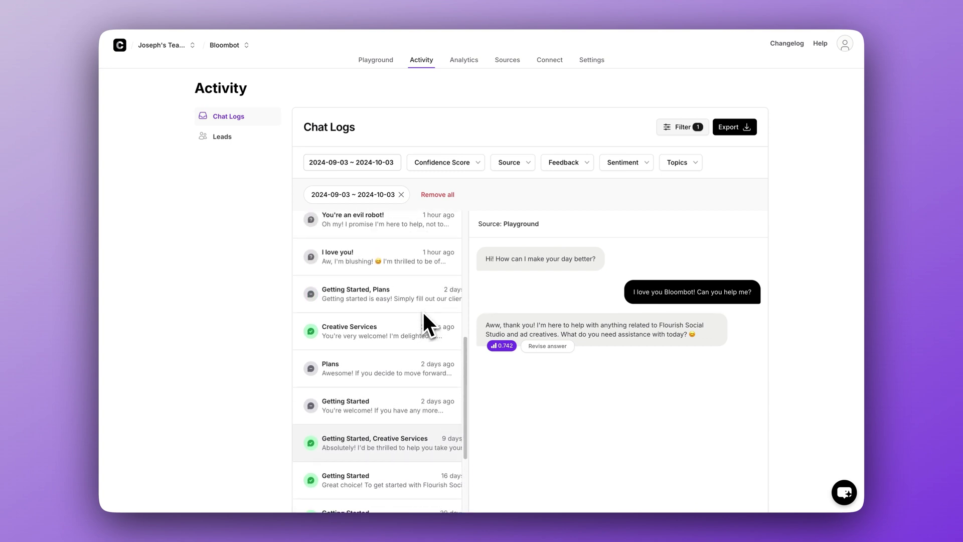
{"action": "scroll", "coordinate": [323, 296], "scroll_direction": "down", "scroll_amount": 3}
{"action": "scroll", "coordinate": [327, 310], "scroll_direction": "down", "scroll_amount": 1}
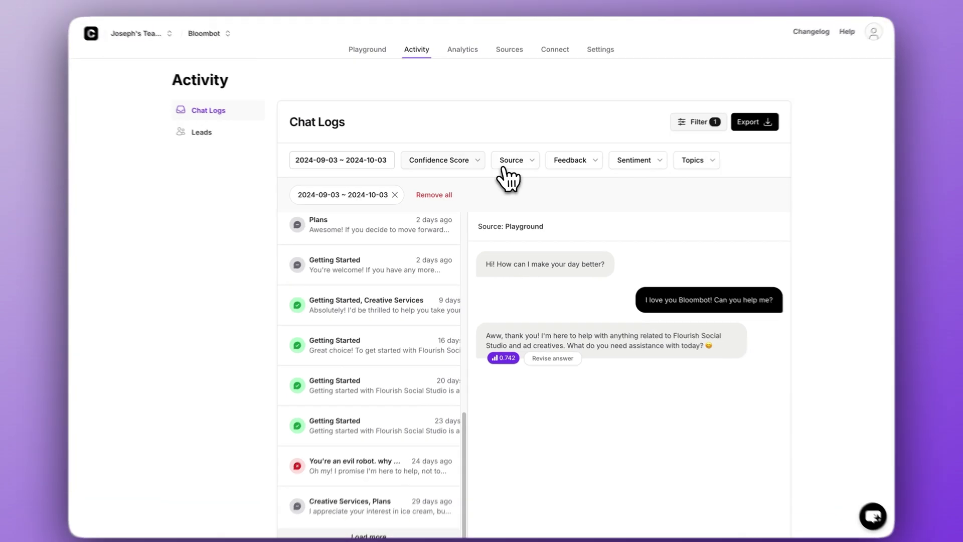
Step: Filter logs to confidence below 0.8, flagging the 0.742 answer red, and check Sentiment choices
{"action": "left_click", "coordinate": [477, 159]}
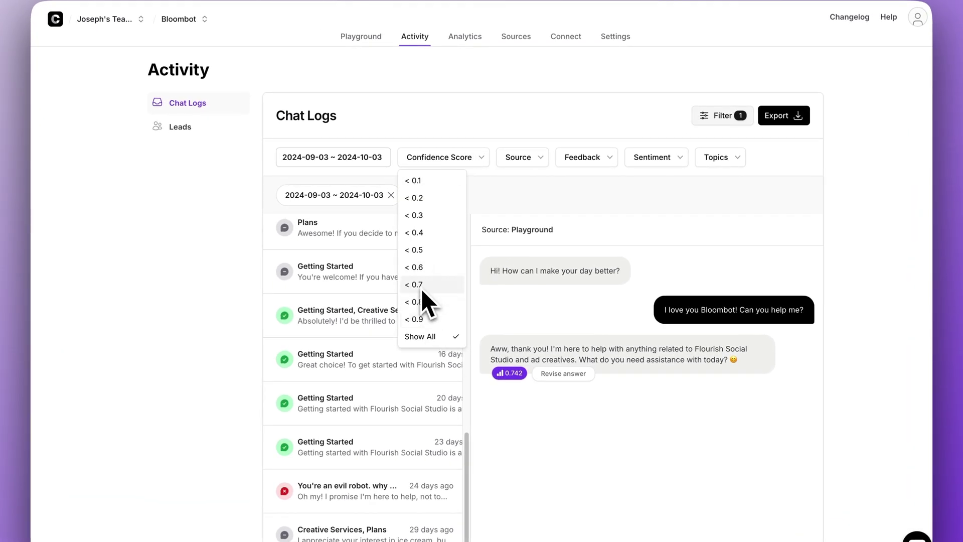
{"action": "left_click", "coordinate": [421, 301]}
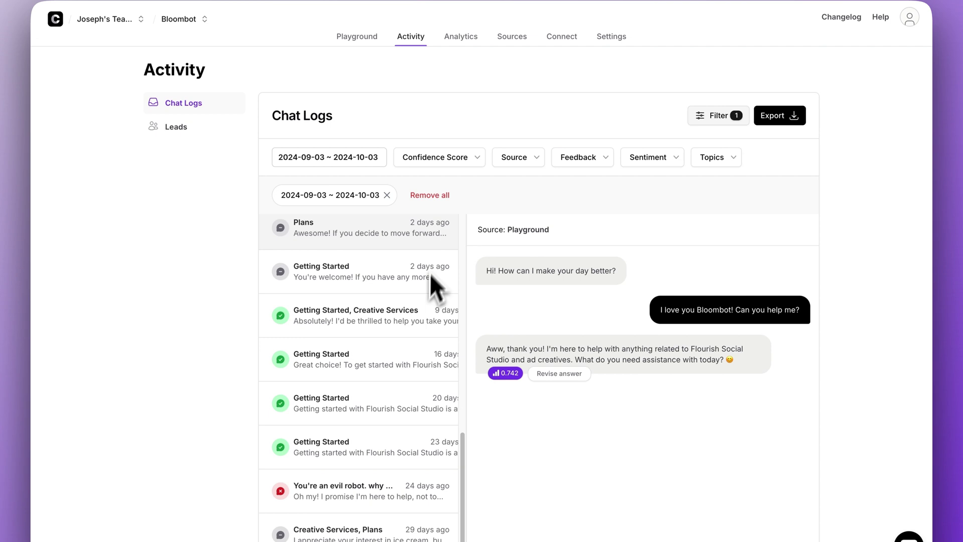
{"action": "scroll", "coordinate": [595, 222], "scroll_direction": "down", "scroll_amount": 1}
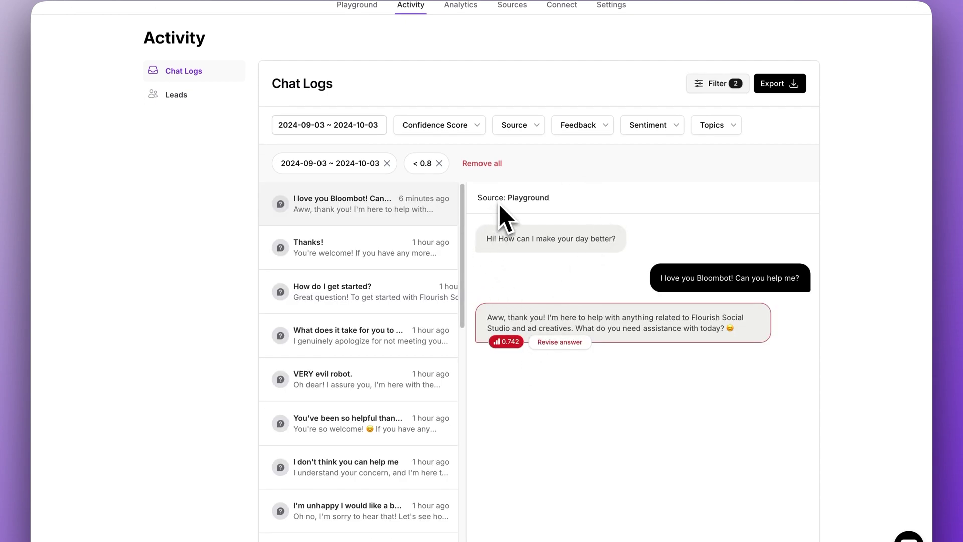
{"action": "left_click", "coordinate": [648, 126]}
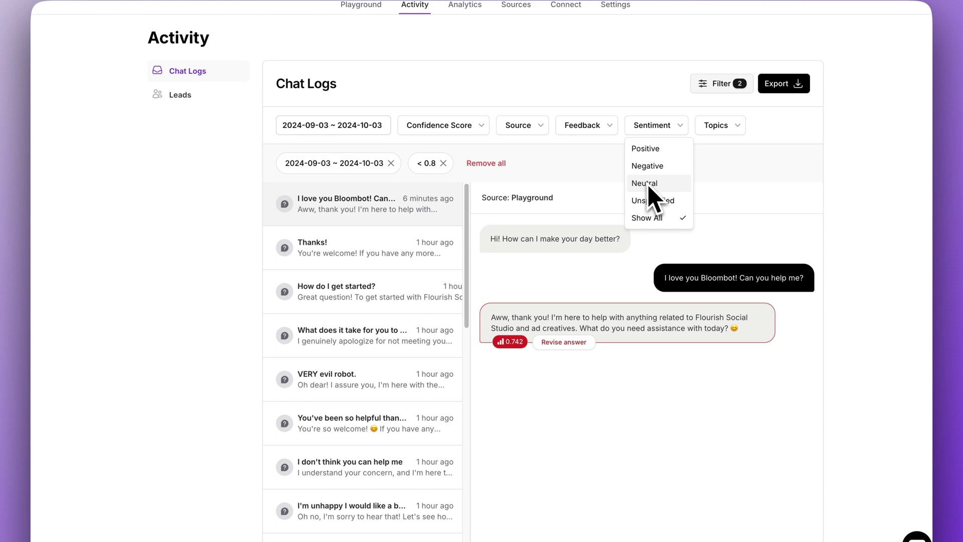
{"action": "left_click", "coordinate": [607, 189]}
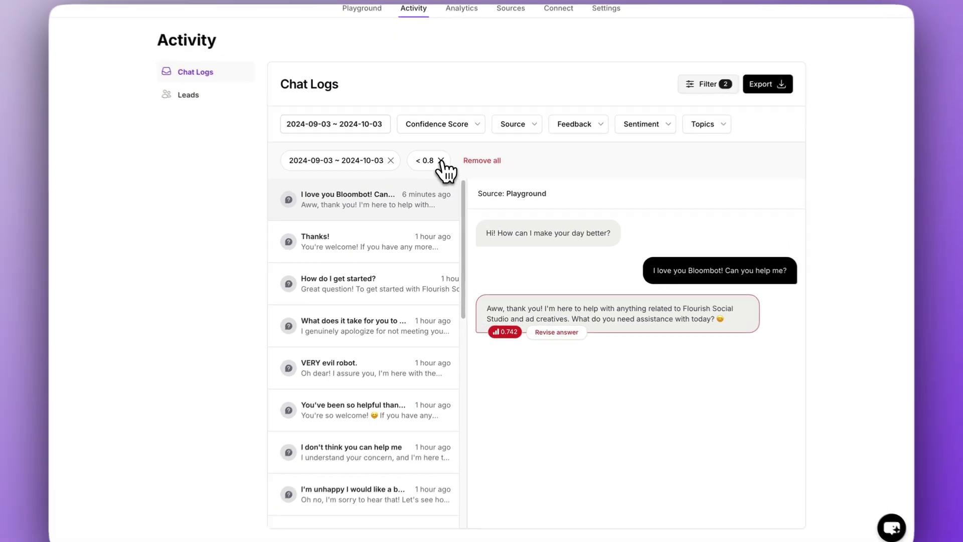
Step: Remove the '< 0.8' confidence filter and recheck the Confidence Score choices
{"action": "left_click", "coordinate": [446, 167]}
{"action": "scroll", "coordinate": [436, 301], "scroll_direction": "down", "scroll_amount": 1}
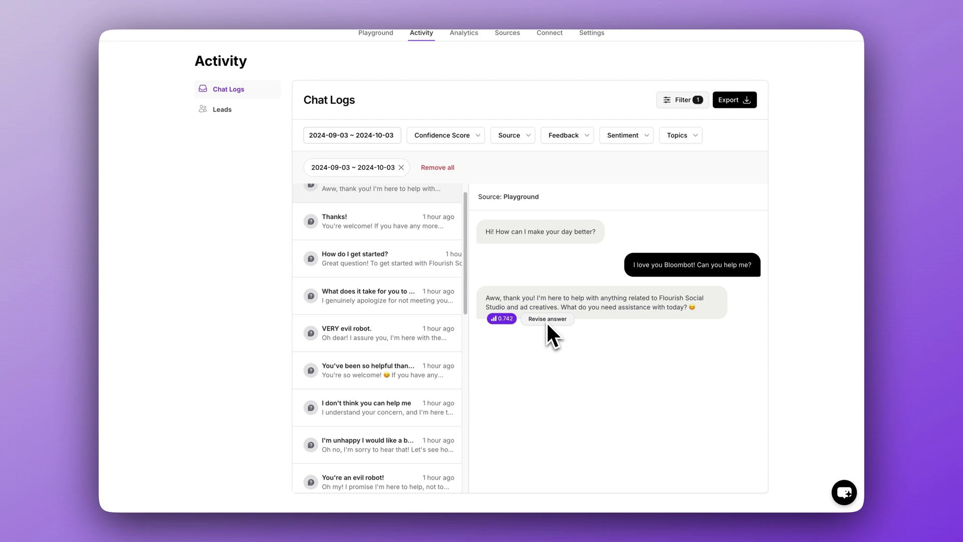
{"action": "left_click", "coordinate": [467, 136]}
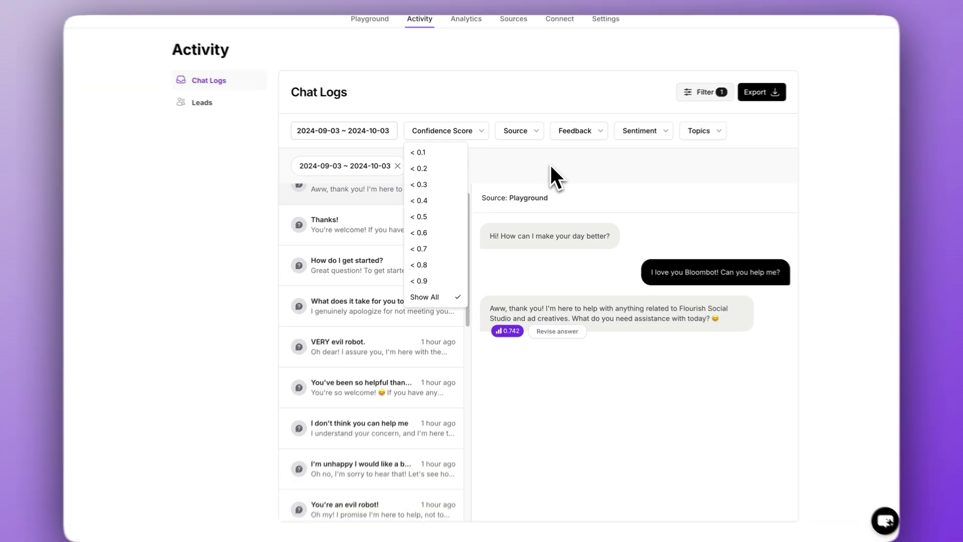
{"action": "left_click", "coordinate": [545, 168]}
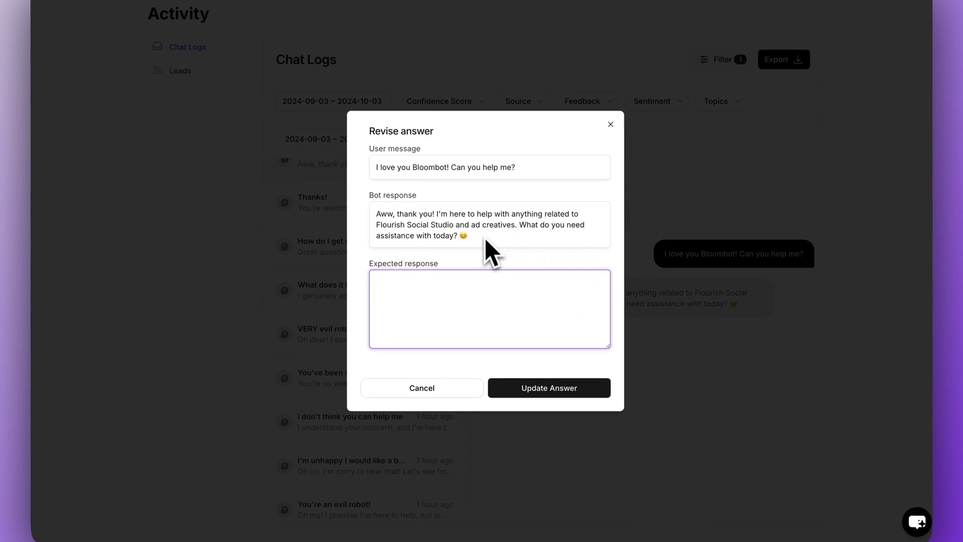
Step: Copy the bot response into Expected response, add 'I'm here to', and update the answer
{"action": "left_click_drag", "start_coordinate": [484, 238], "coordinate": [433, 215]}
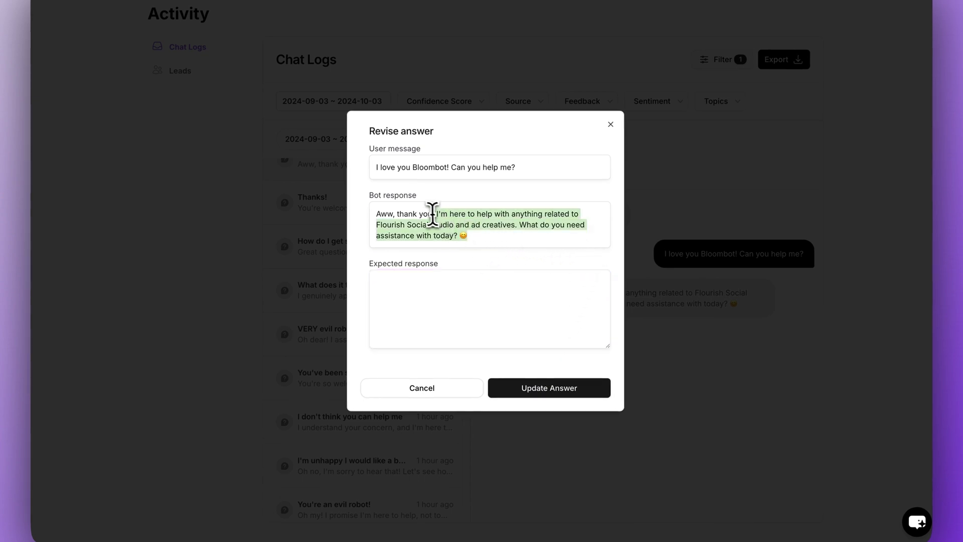
{"action": "left_click", "coordinate": [471, 269]}
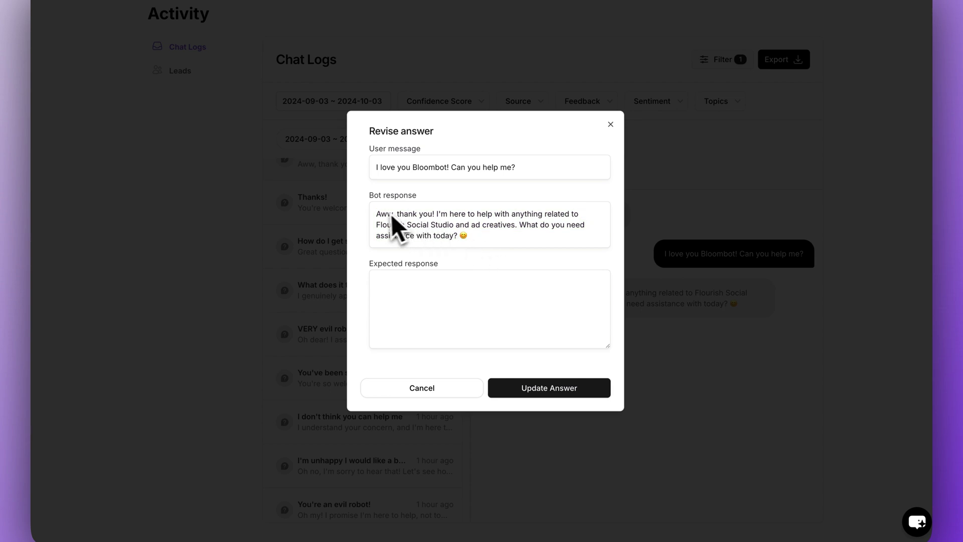
{"action": "left_click_drag", "start_coordinate": [376, 215], "coordinate": [475, 239]}
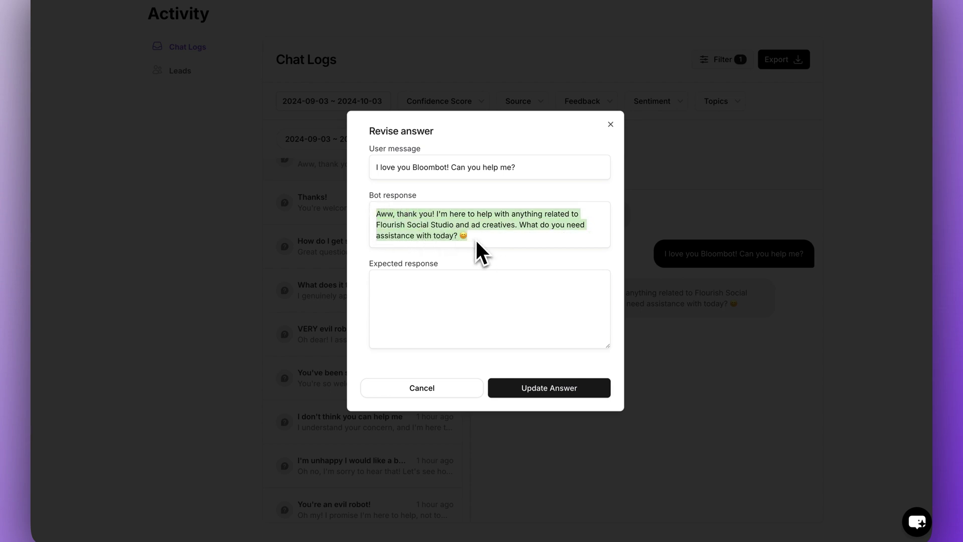
{"action": "key", "text": "ctrl+c"}
{"action": "left_click", "coordinate": [450, 280]}
{"action": "key", "text": "ctrl+v"}
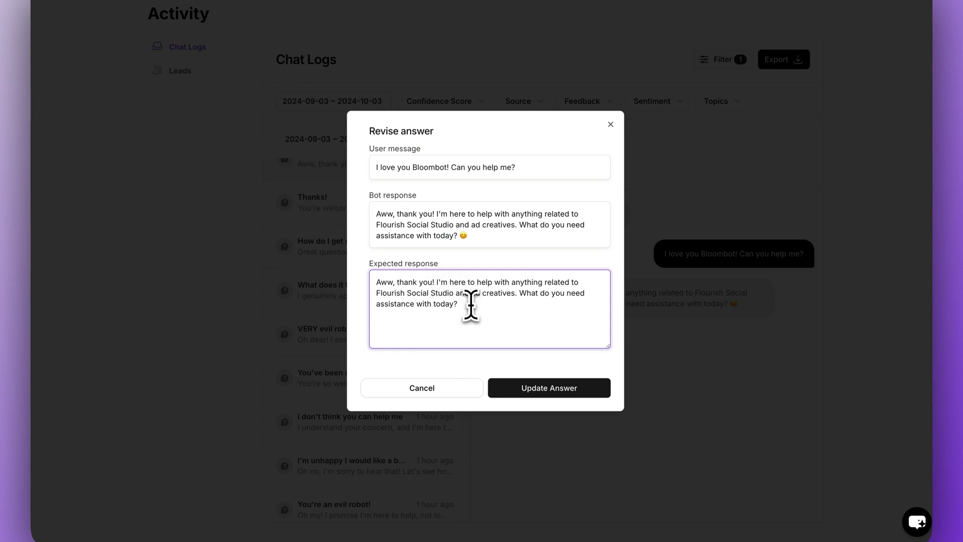
{"action": "type", "text": "I'm here to"}
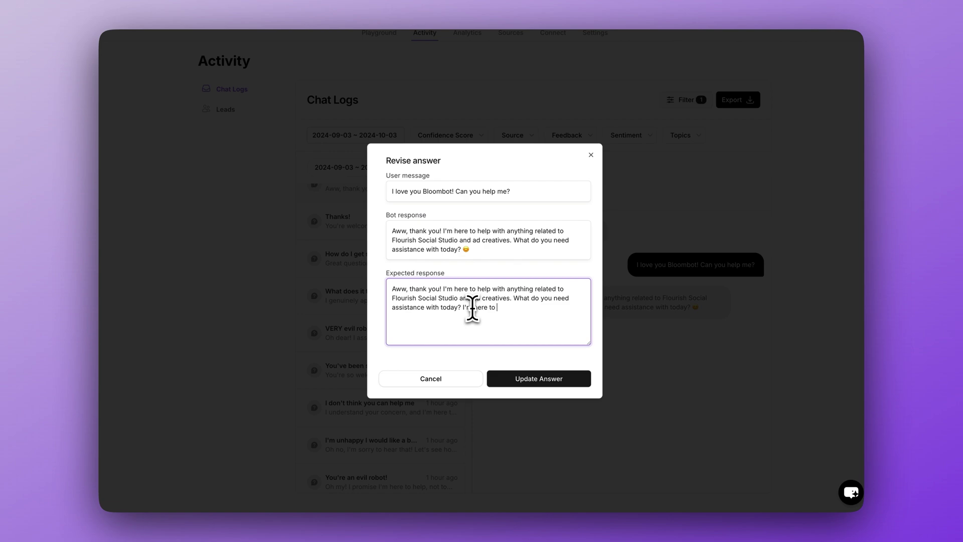
{"action": "left_click", "coordinate": [531, 382]}
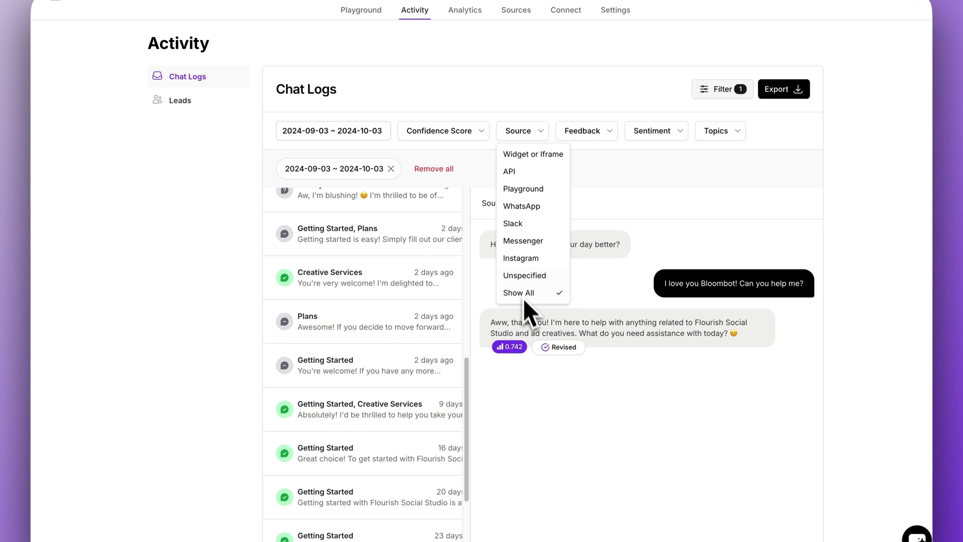
{"action": "left_click", "coordinate": [525, 189]}
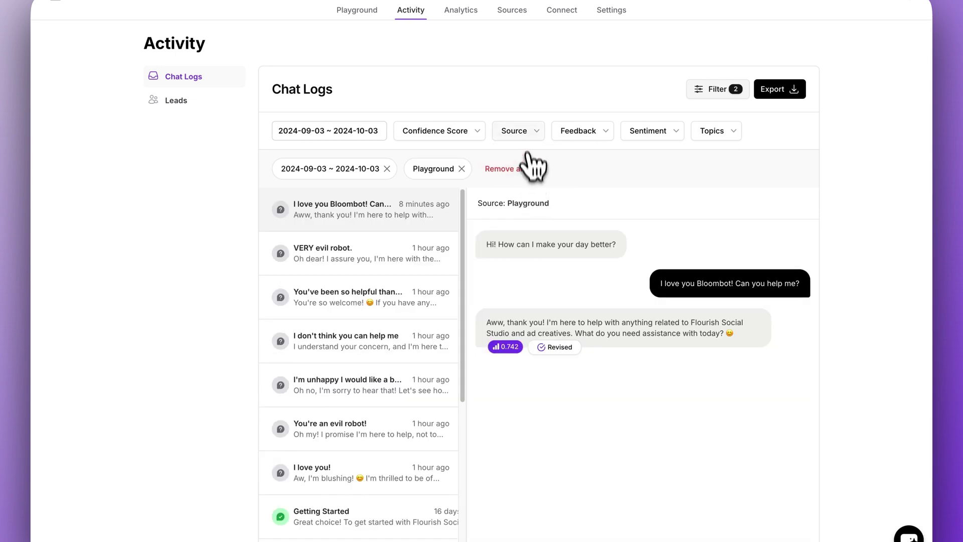
{"action": "left_click", "coordinate": [525, 134]}
{"action": "left_click", "coordinate": [524, 289]}
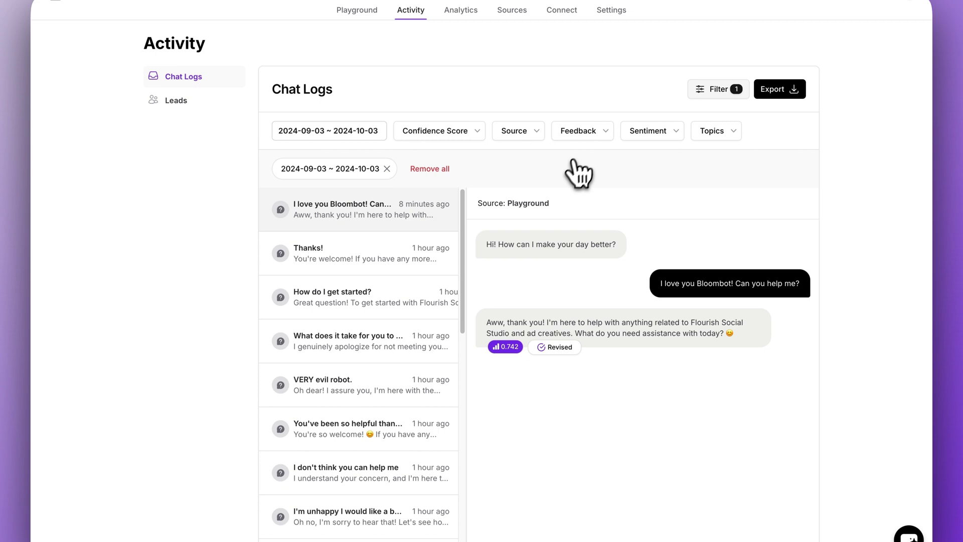
{"action": "left_click", "coordinate": [594, 133]}
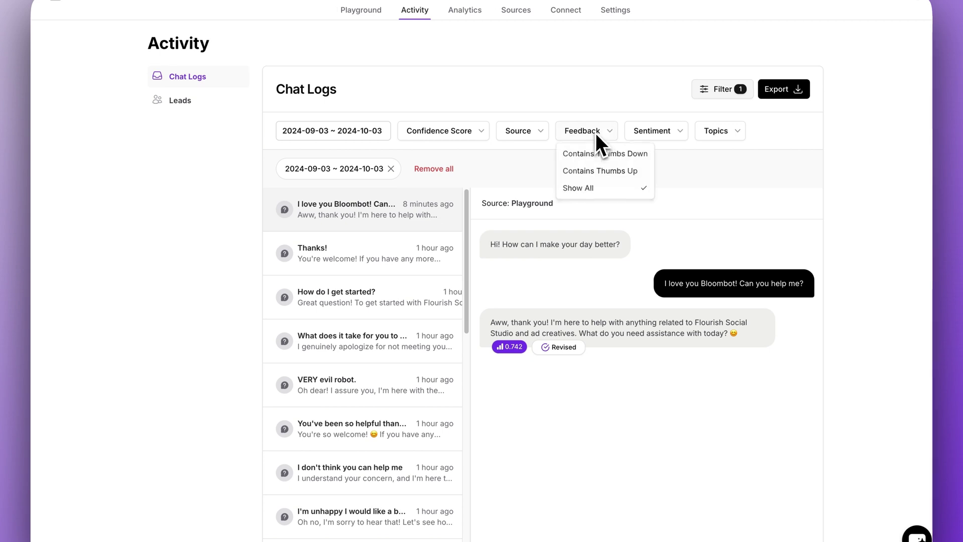
{"action": "left_click", "coordinate": [587, 158]}
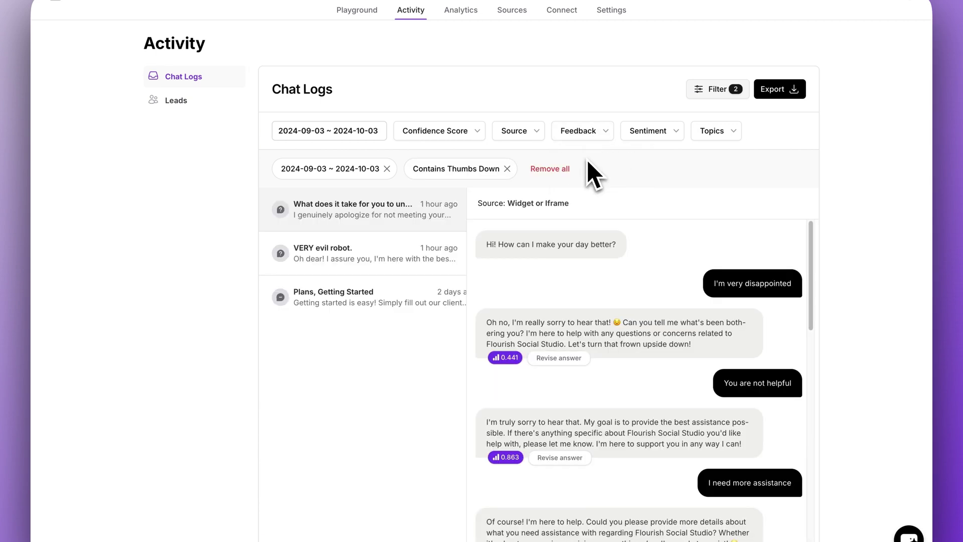
{"action": "left_click", "coordinate": [597, 133]}
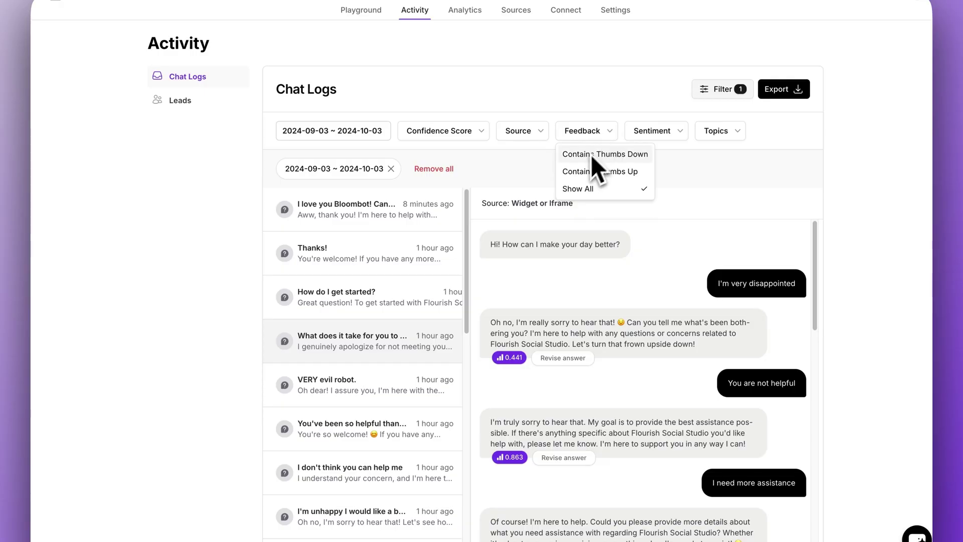
{"action": "left_click", "coordinate": [587, 156]}
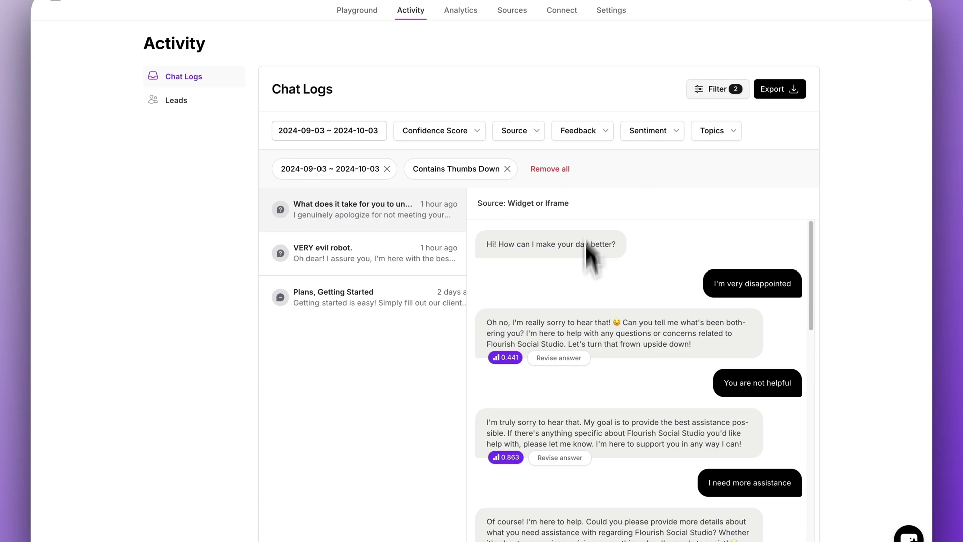
{"action": "scroll", "coordinate": [589, 291], "scroll_direction": "down", "scroll_amount": 5}
{"action": "scroll", "coordinate": [586, 347], "scroll_direction": "down", "scroll_amount": 1}
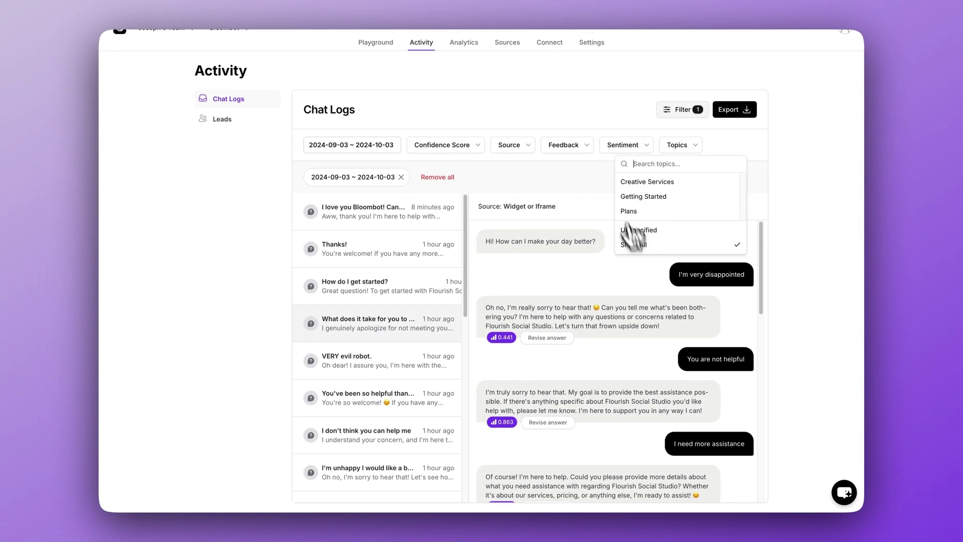
Step: Add a new Bloombot topic named 'Random' from Analytics > Topics > Manage topics
{"action": "left_click", "coordinate": [466, 45]}
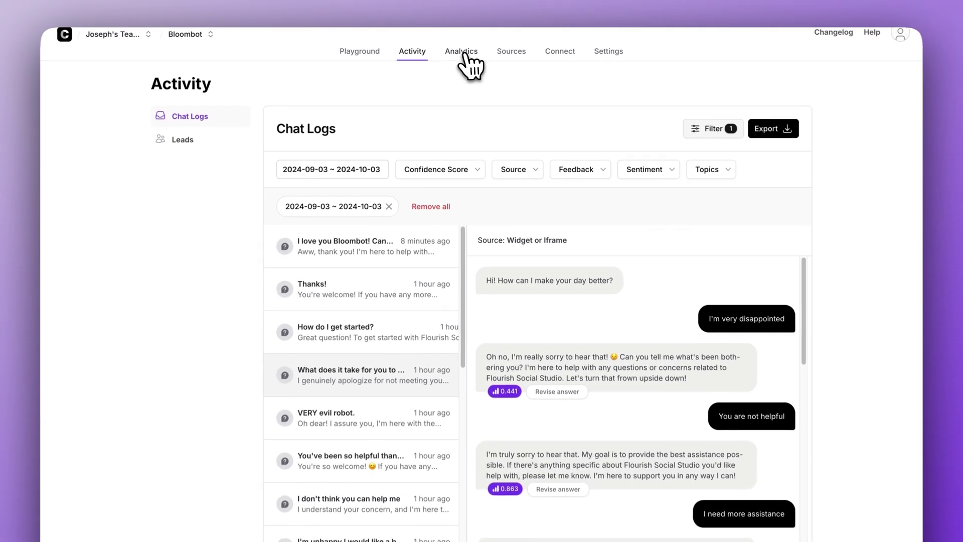
{"action": "left_click", "coordinate": [462, 53]}
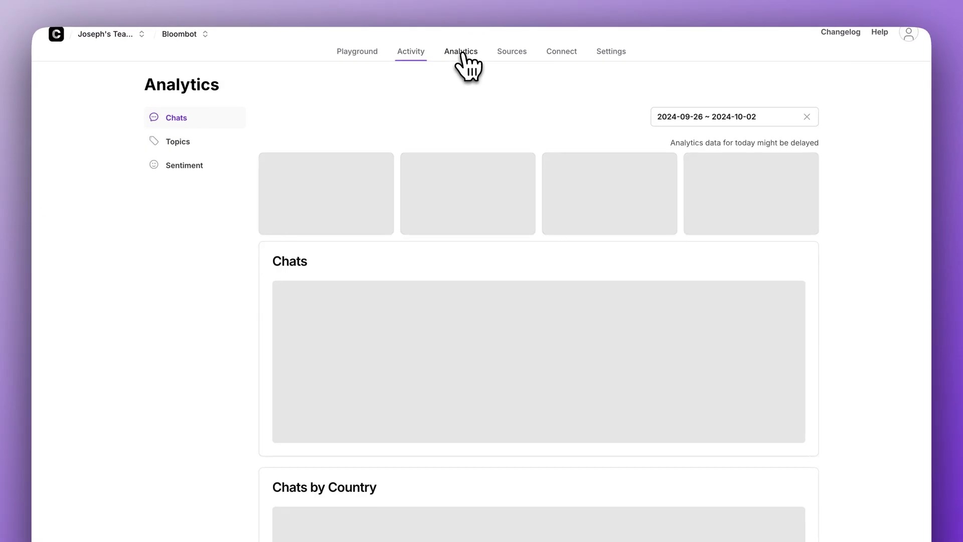
{"action": "left_click", "coordinate": [200, 150]}
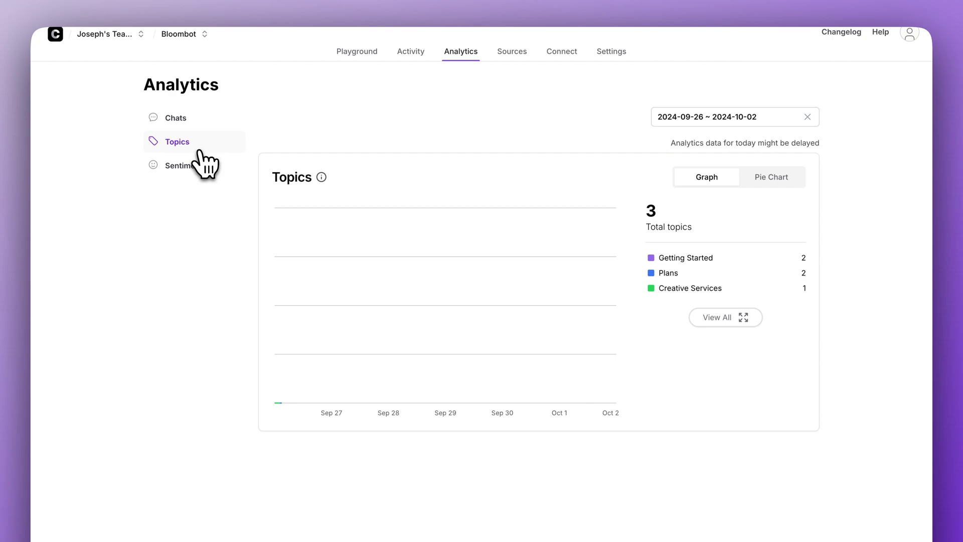
{"action": "left_click", "coordinate": [723, 298]}
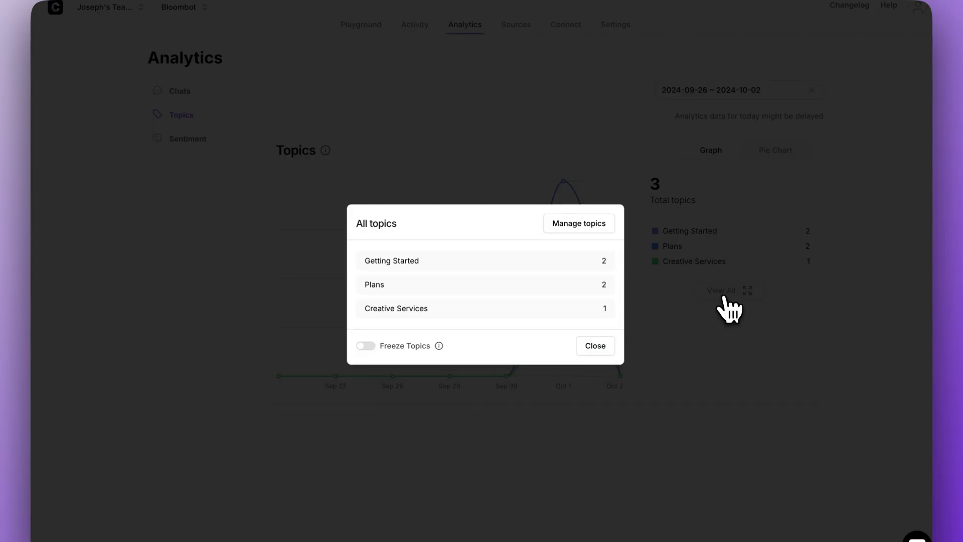
{"action": "left_click", "coordinate": [572, 224]}
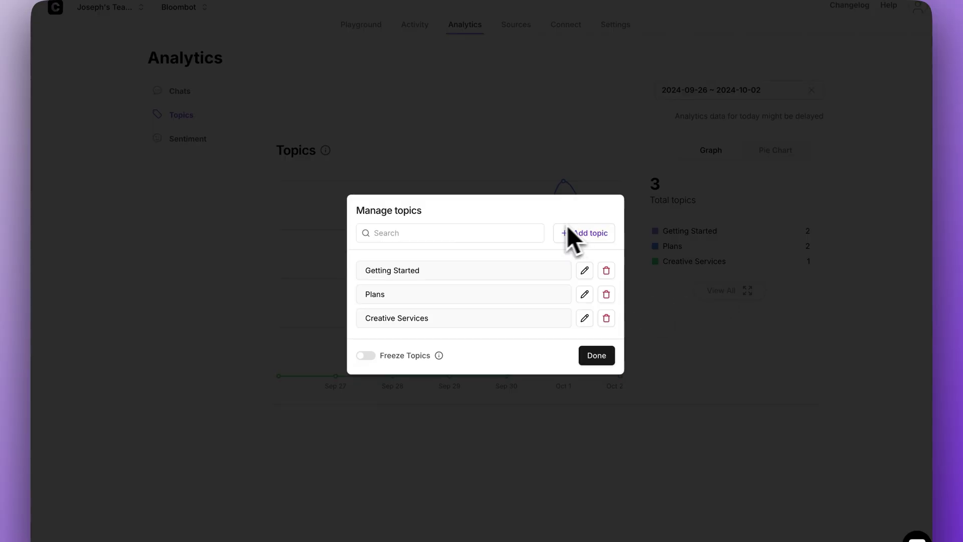
{"action": "left_click", "coordinate": [587, 233]}
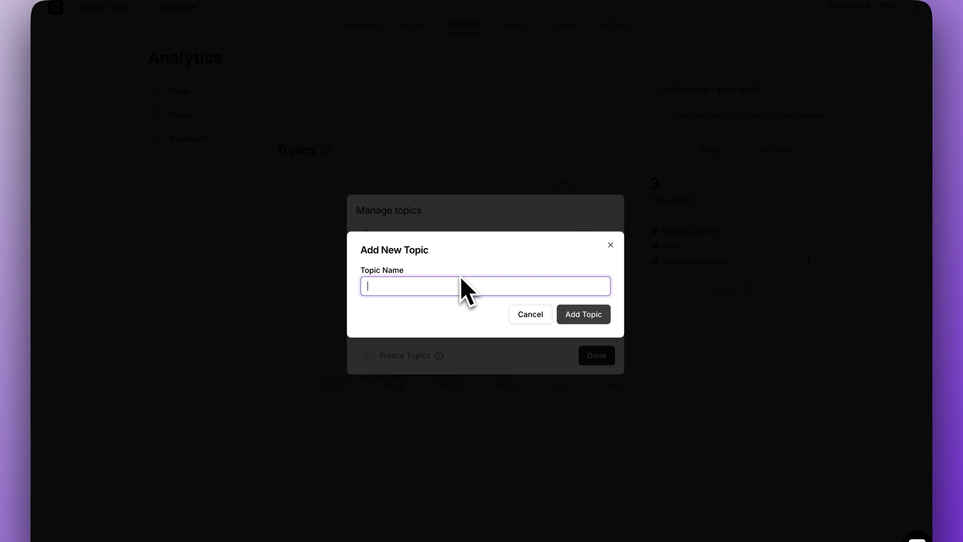
{"action": "type", "text": "Random"}
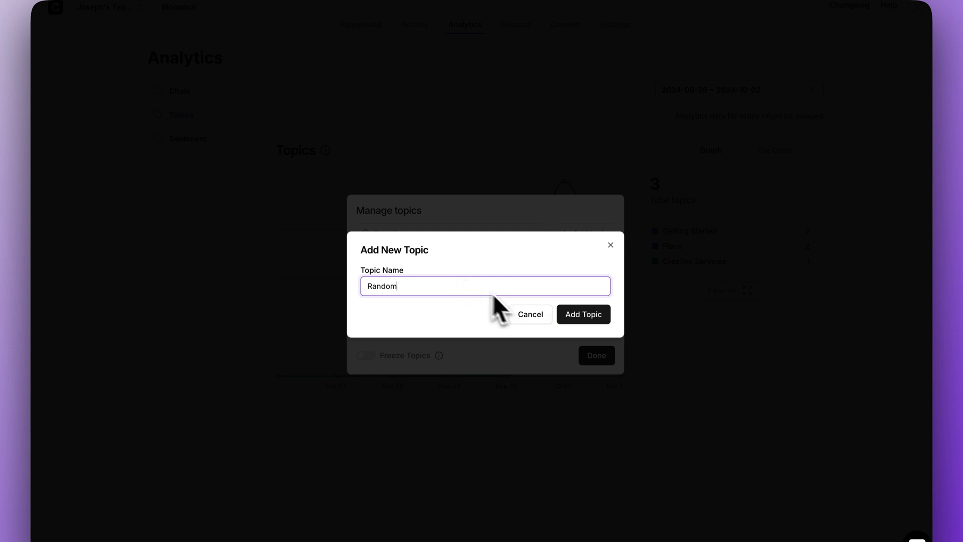
{"action": "left_click", "coordinate": [582, 315]}
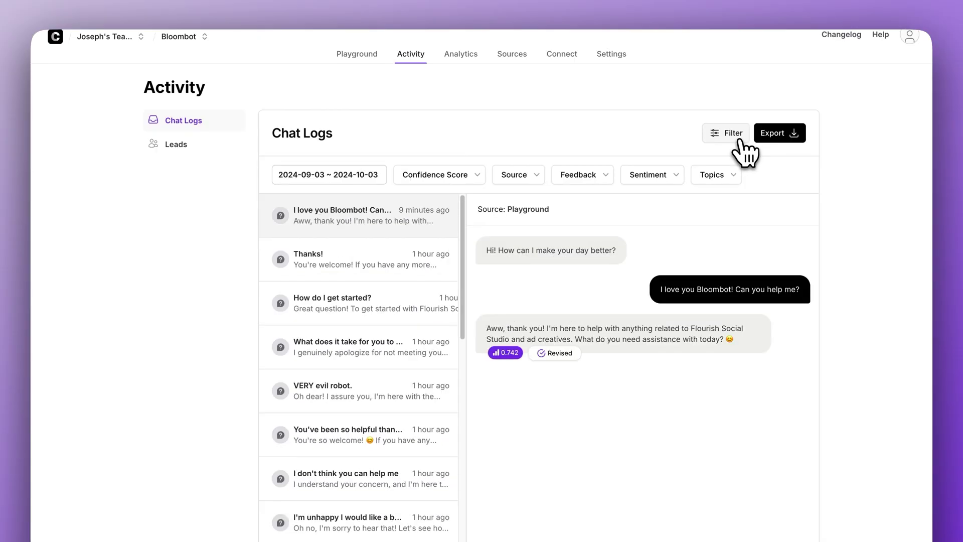
Step: Limit chat logs to the last 7 days and show the JSON, PDF and CSV export options
{"action": "left_click", "coordinate": [382, 172]}
{"action": "left_click", "coordinate": [300, 242]}
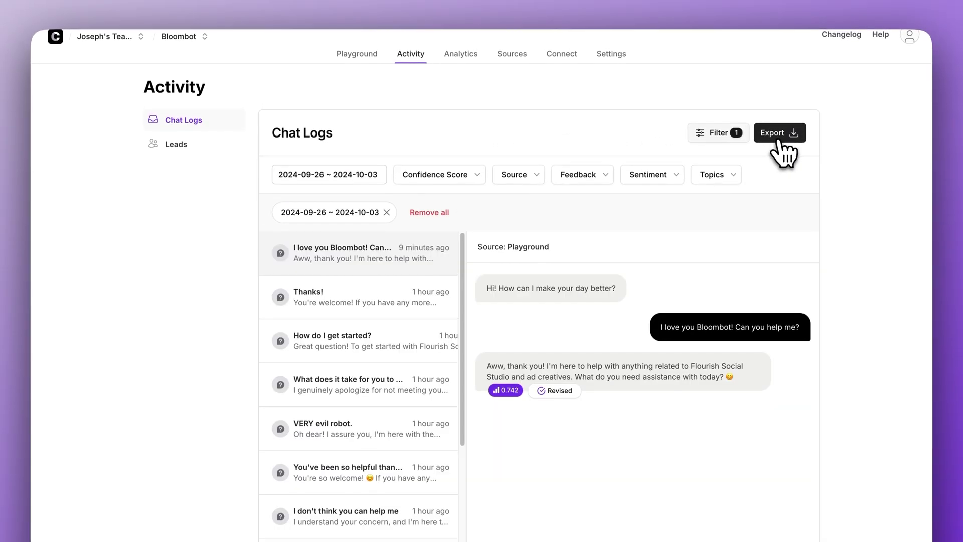
{"action": "left_click", "coordinate": [779, 134]}
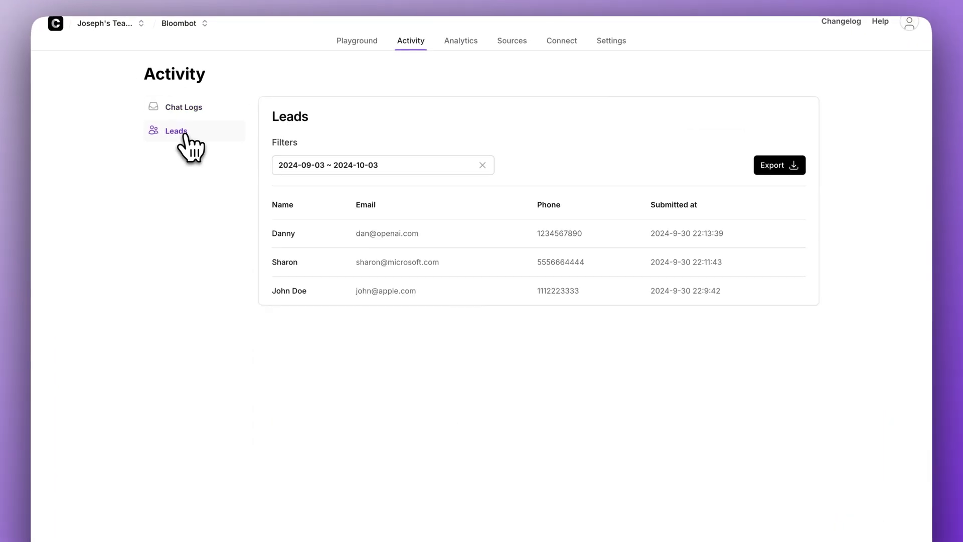
Step: Check the leads date range and view the CSV/PDF export options without exporting
{"action": "left_click", "coordinate": [333, 166]}
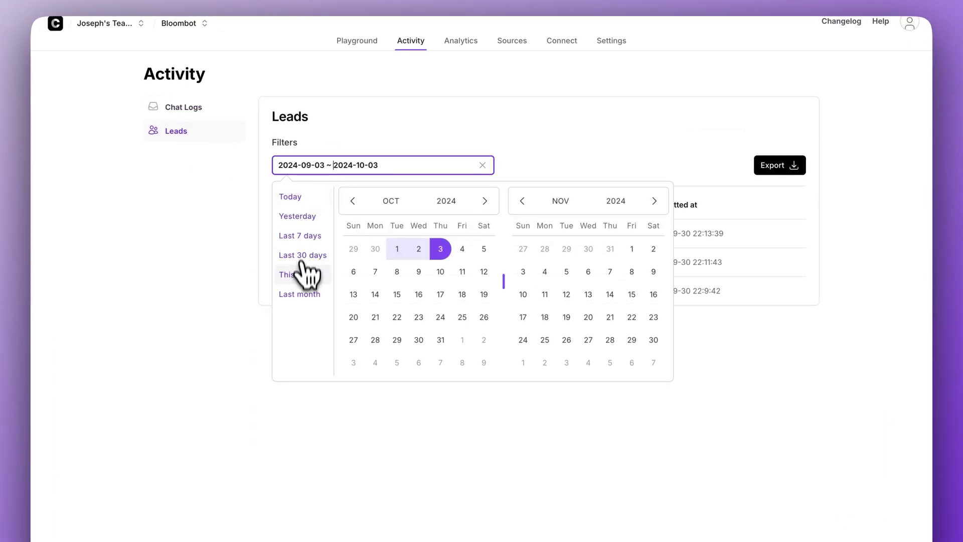
{"action": "left_click", "coordinate": [445, 167]}
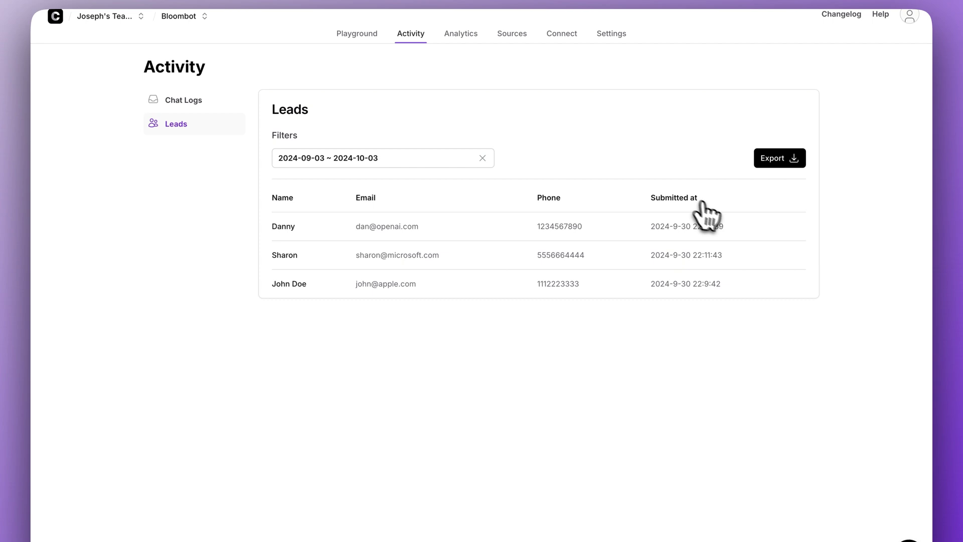
{"action": "left_click", "coordinate": [786, 168]}
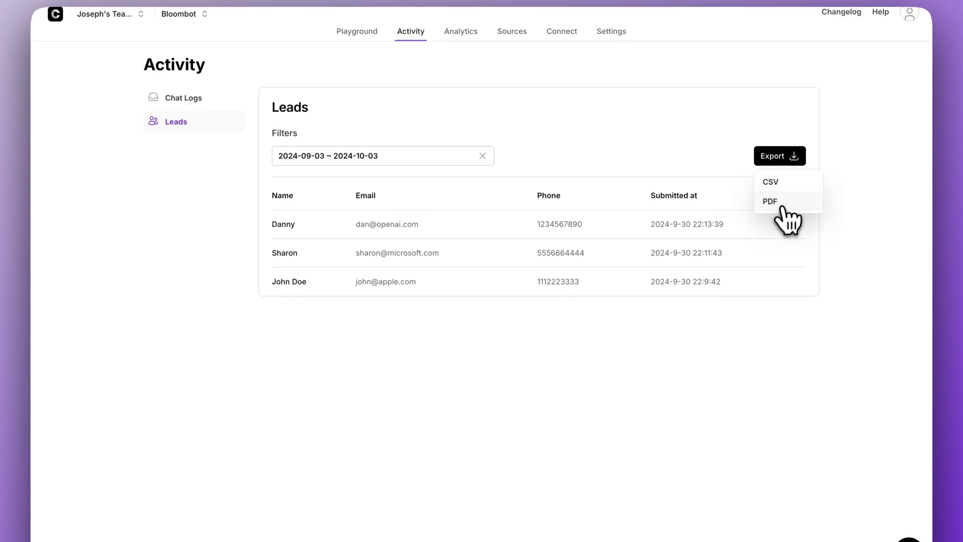
{"action": "left_click", "coordinate": [630, 338]}
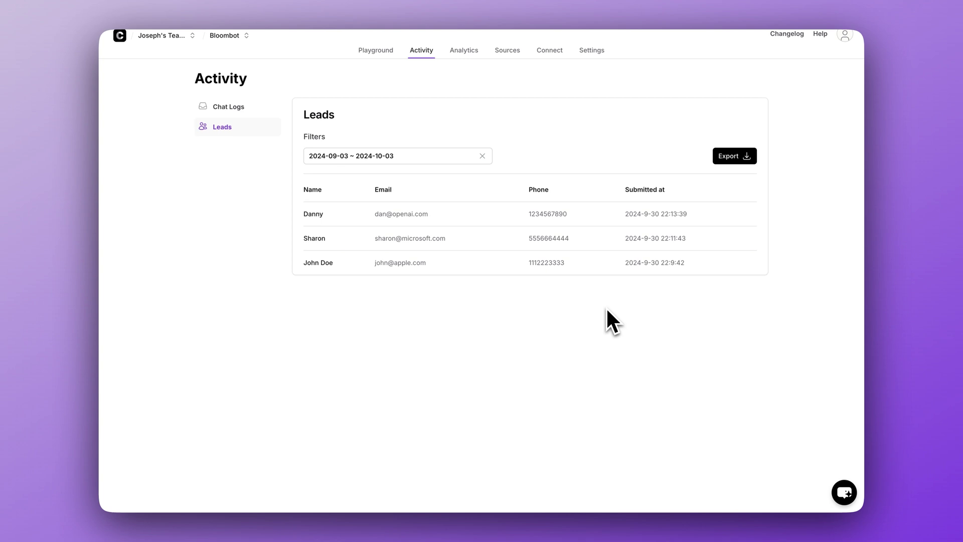
Step: Show Bloombot's Connect integrations: Zapier, Slack, Wordpress, Whatsapp, Messenger and Instagram
{"action": "left_click", "coordinate": [550, 50]}
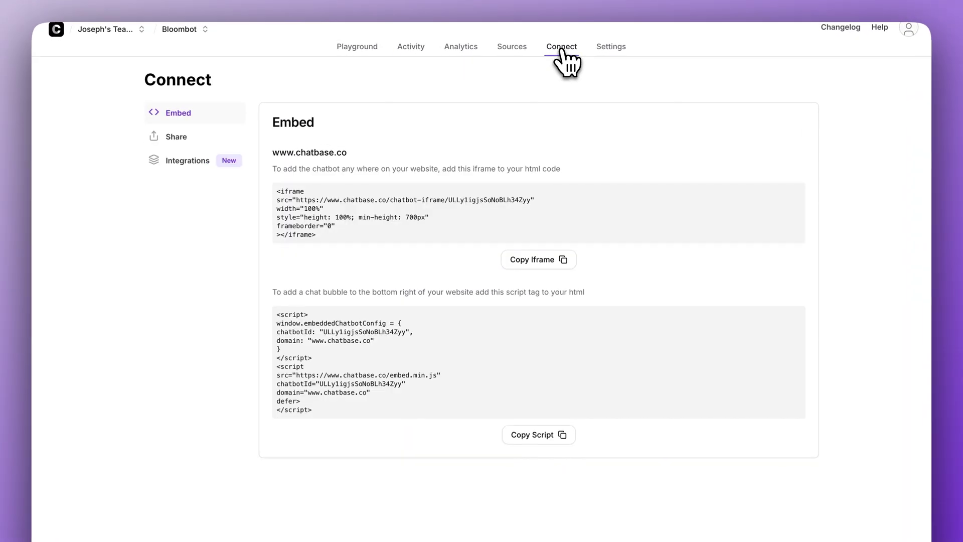
{"action": "left_click", "coordinate": [239, 159]}
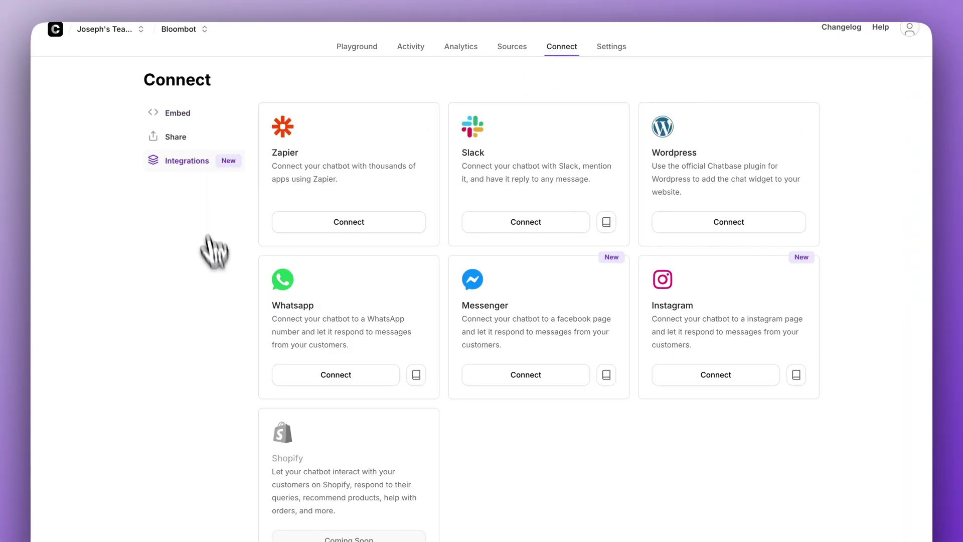